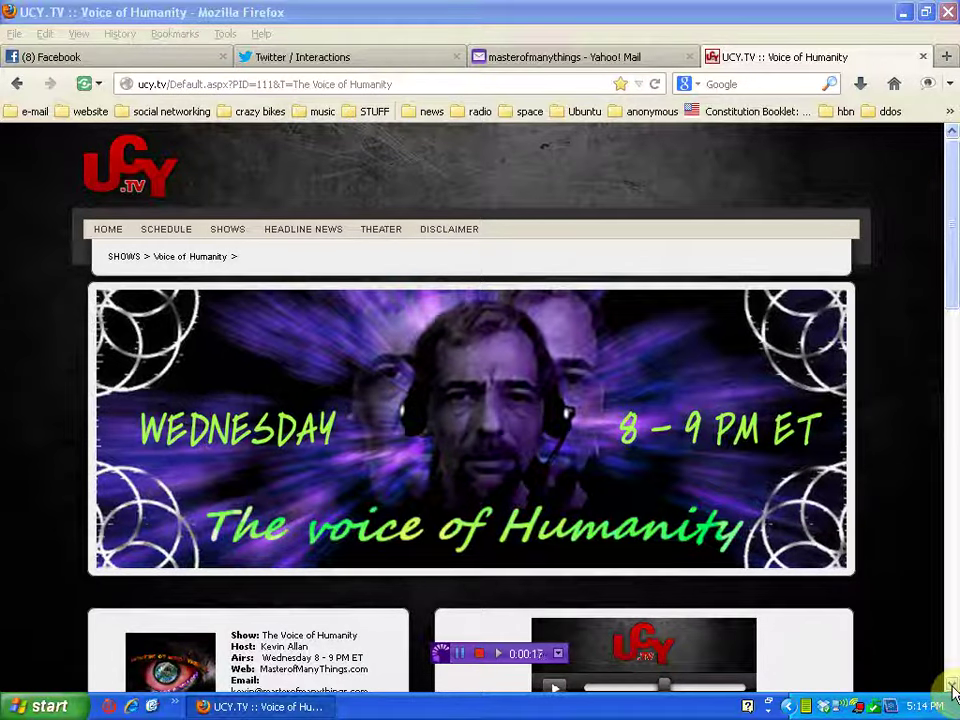
# - Scroll the UCY.TV page past the Voice of Humanity banner to the archives, news feed and chat
pyautogui.click(953, 688)
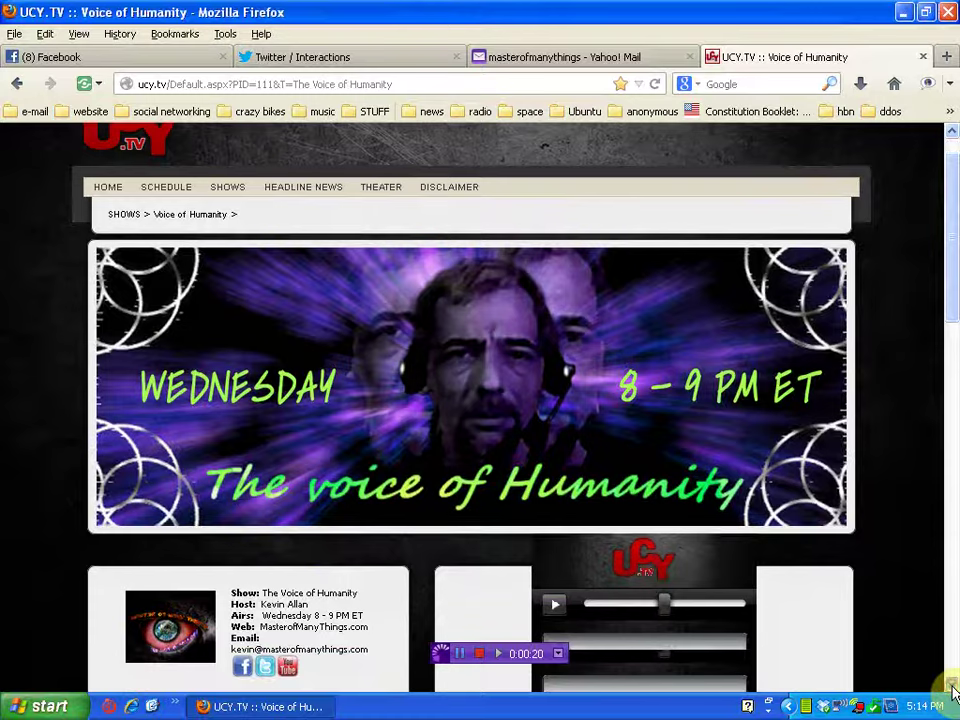
pyautogui.click(953, 688)
pyautogui.click(953, 688)
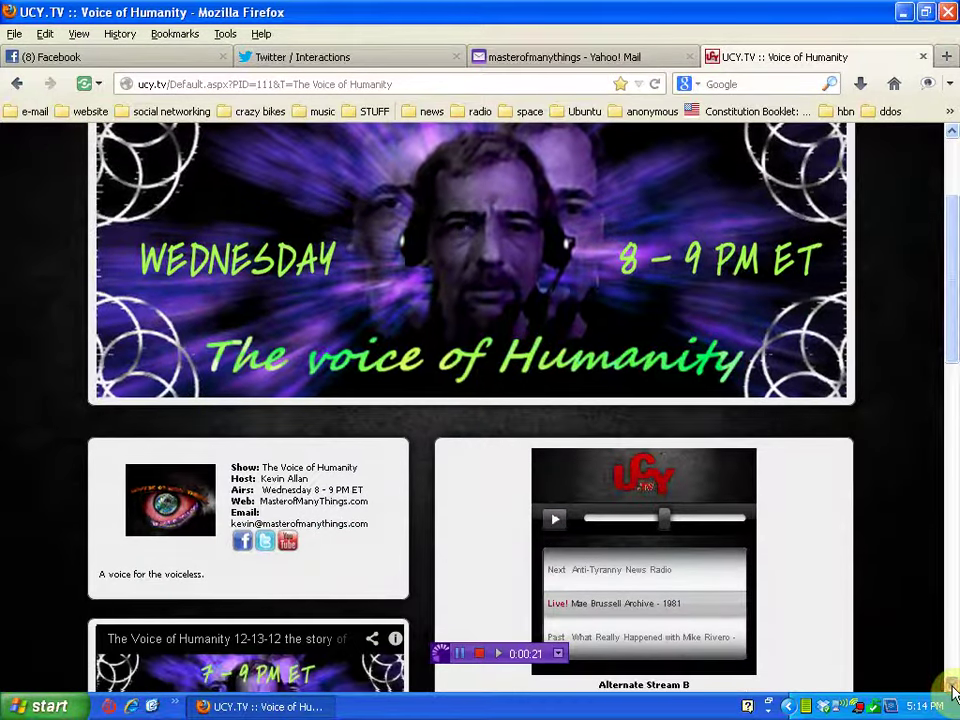
pyautogui.click(953, 688)
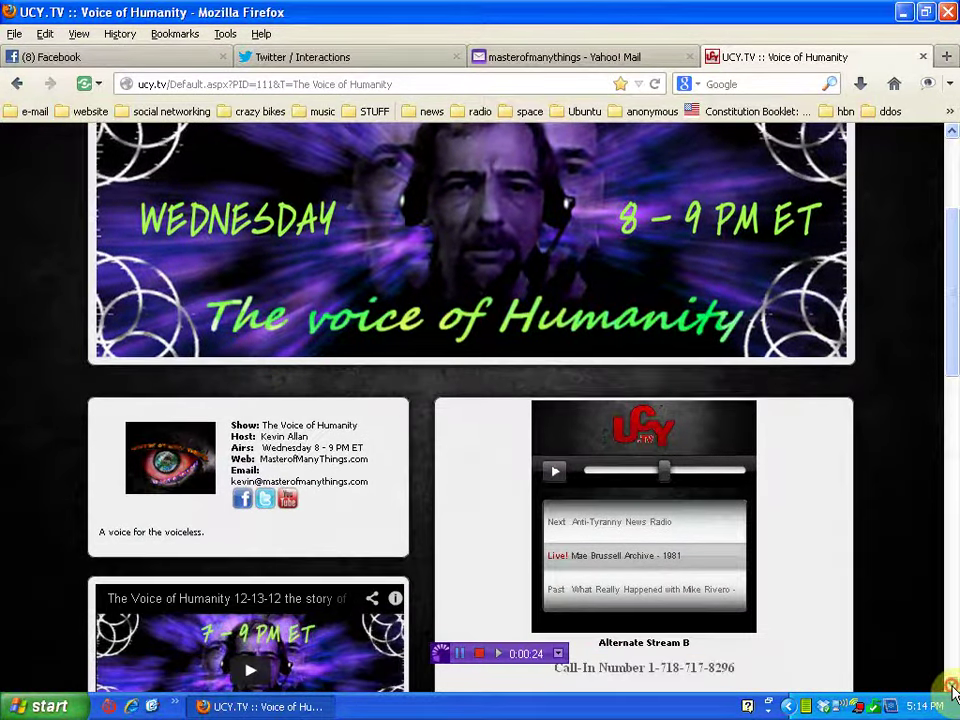
pyautogui.click(953, 688)
pyautogui.click(953, 688)
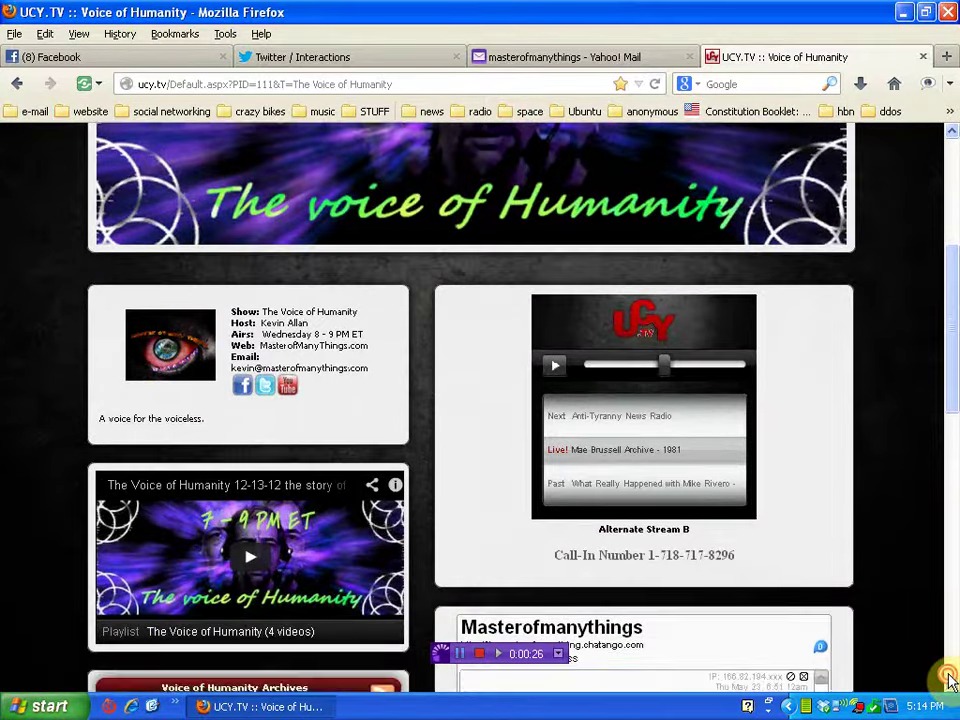
pyautogui.scroll(-5, 950, 680)
pyautogui.scroll(-3, 950, 680)
pyautogui.scroll(2, 918, 620)
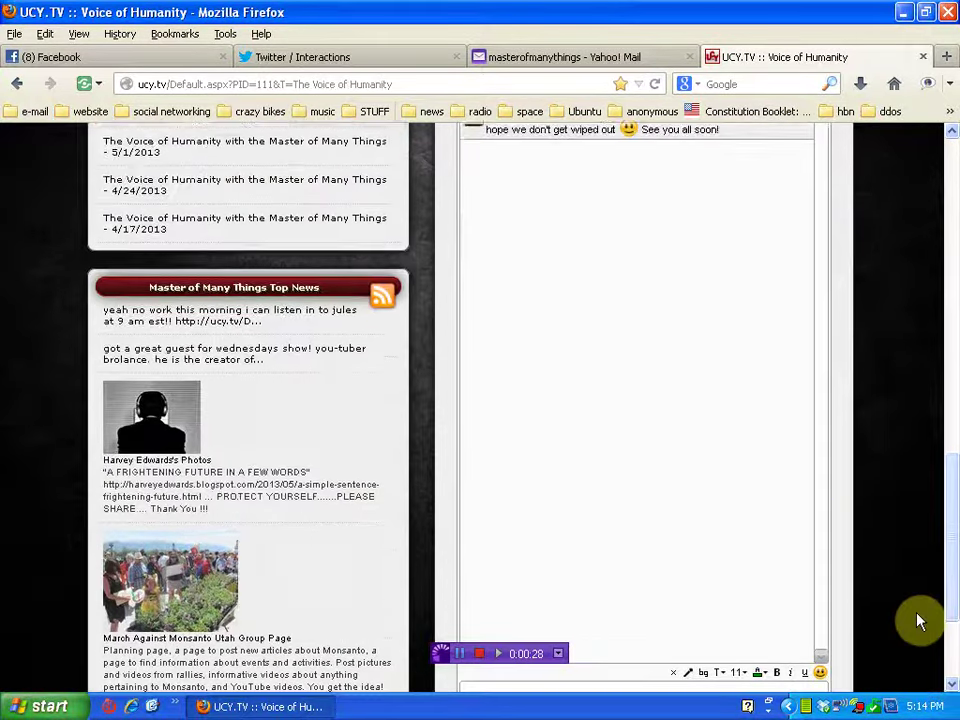
pyautogui.scroll(2, 918, 620)
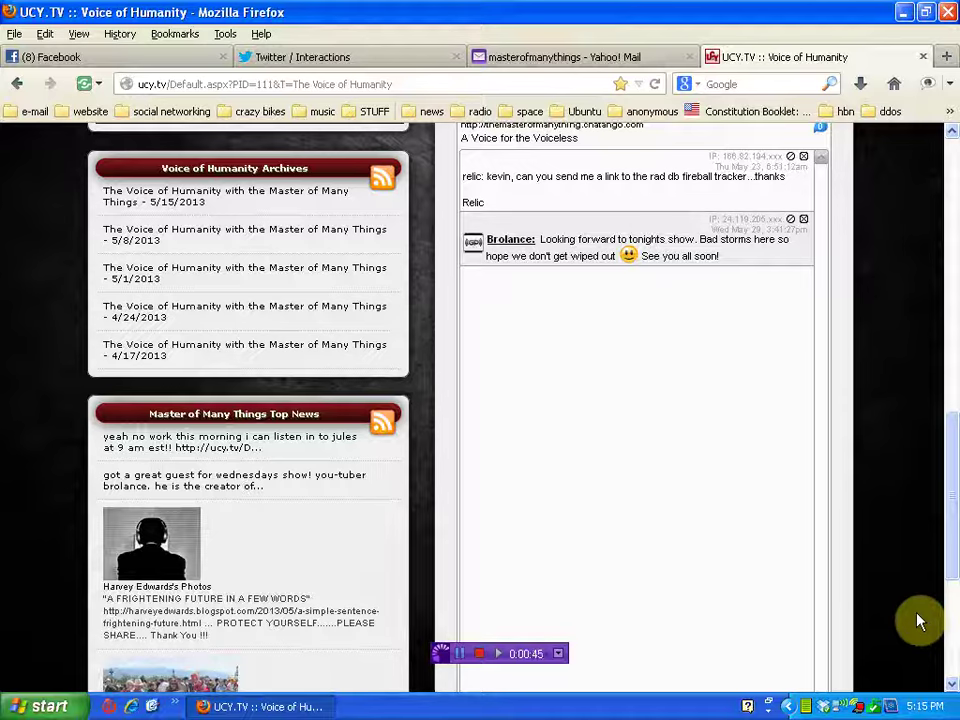
pyautogui.scroll(2, 920, 620)
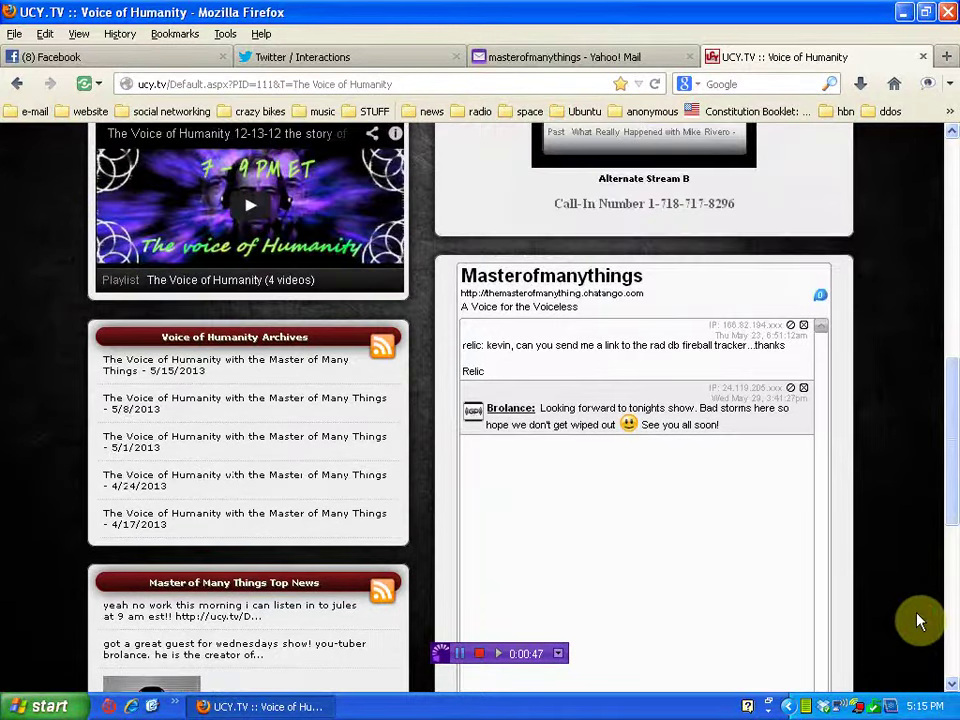
pyautogui.scroll(3, 920, 620)
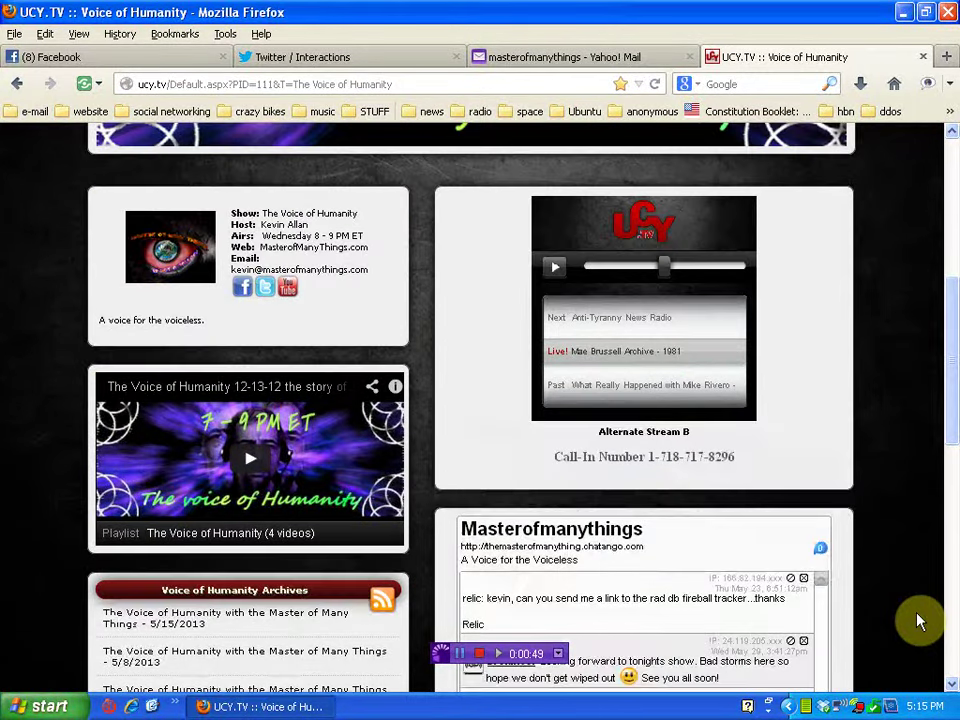